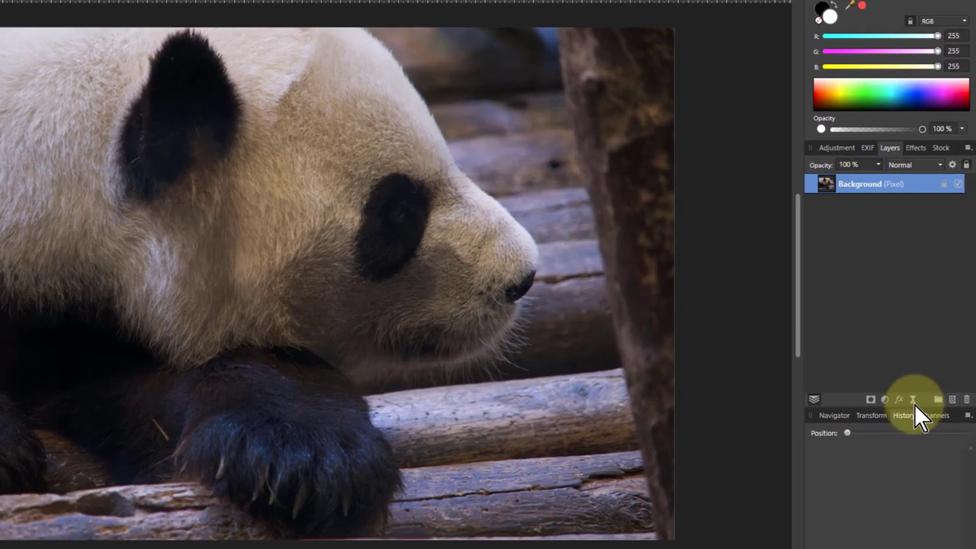
# Step: Add a Live Unsharp Mask filter from the Layers panel's Live Filters menu
pyautogui.click(924, 400)
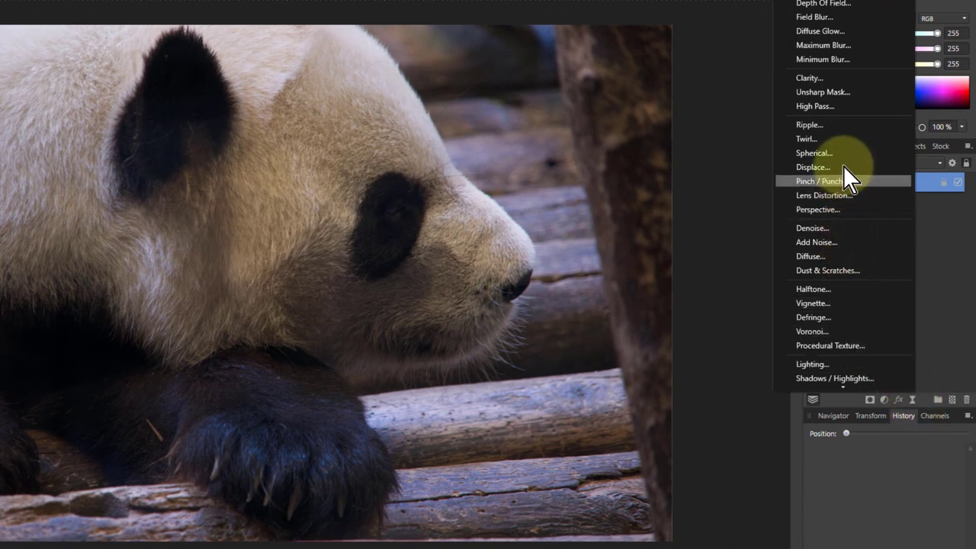
pyautogui.click(817, 92)
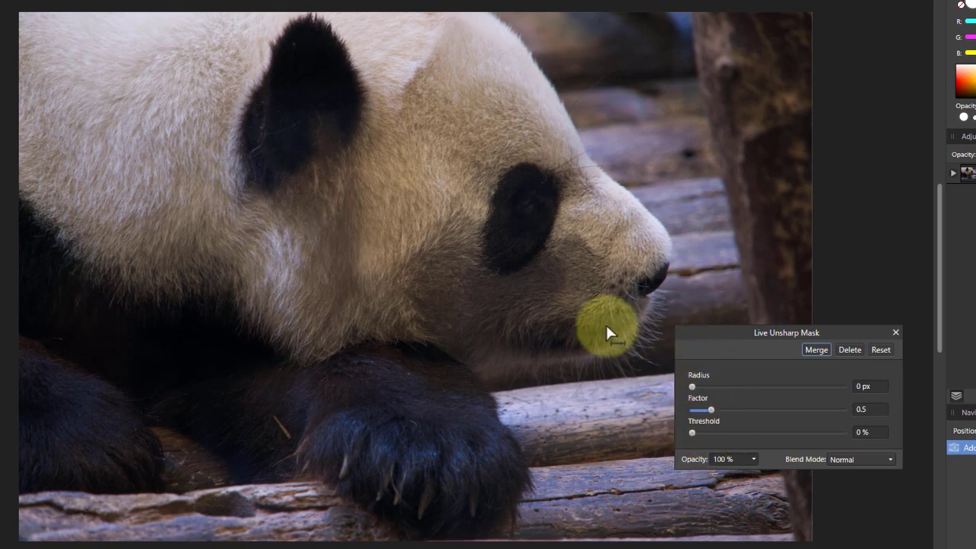
pyautogui.scroll(3, 513, 220)
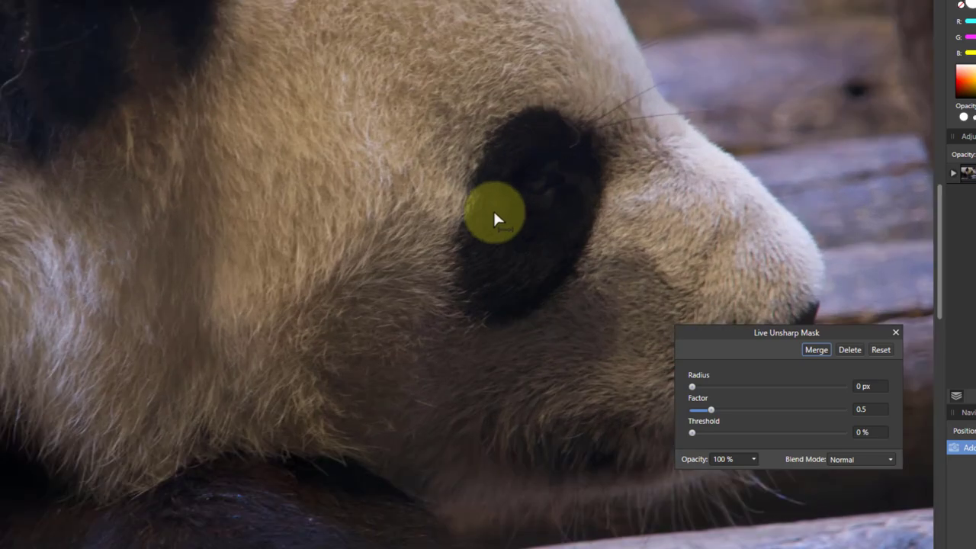
pyautogui.scroll(2, 458, 215)
pyautogui.scroll(1, 384, 227)
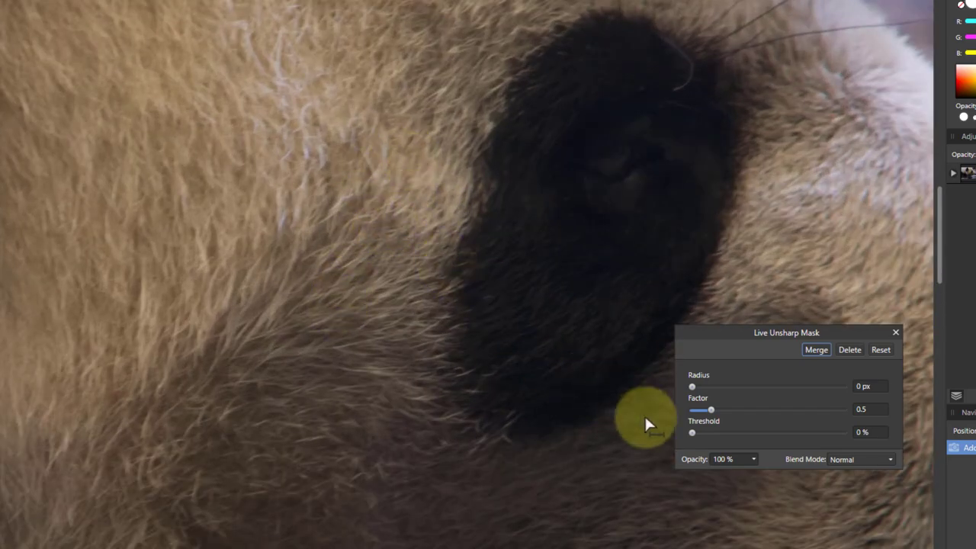
pyautogui.click(712, 413)
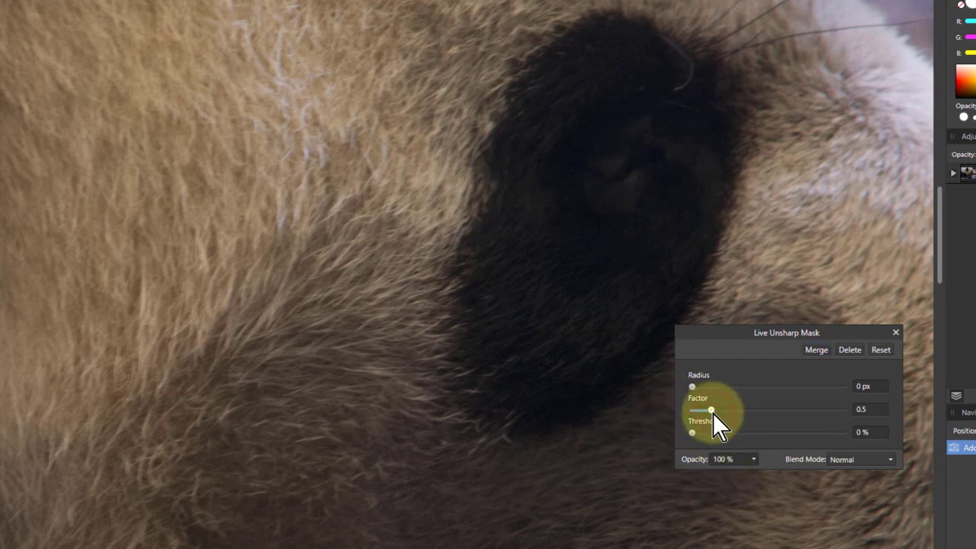
# Step: Tune the Live Unsharp Mask to Radius 8.4 px and Factor 1.843
pyautogui.moveTo(712, 412); pyautogui.dragTo(897, 420)
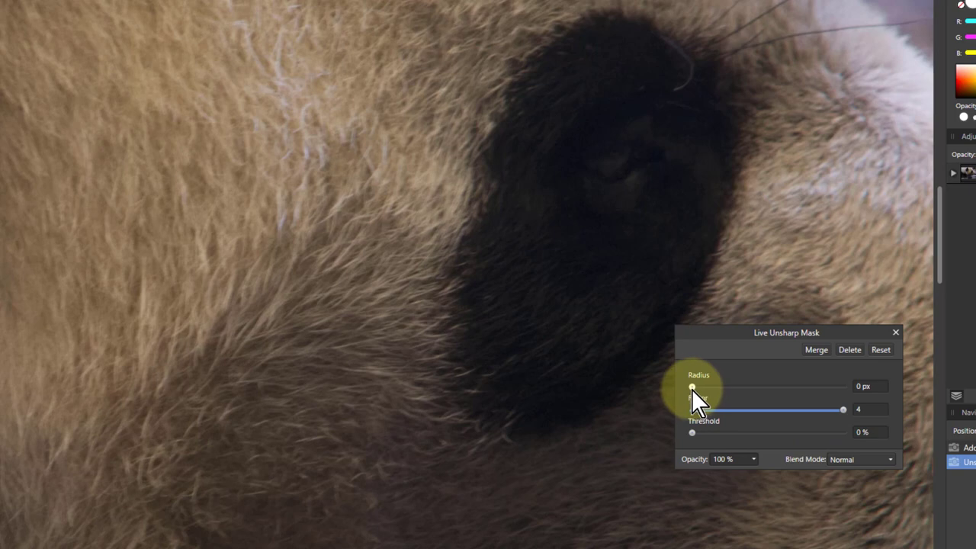
pyautogui.moveTo(691, 390)
pyautogui.mouseDown()
pyautogui.moveTo(864, 398)
pyautogui.moveTo(716, 395)
pyautogui.moveTo(746, 393)
pyautogui.mouseUp()
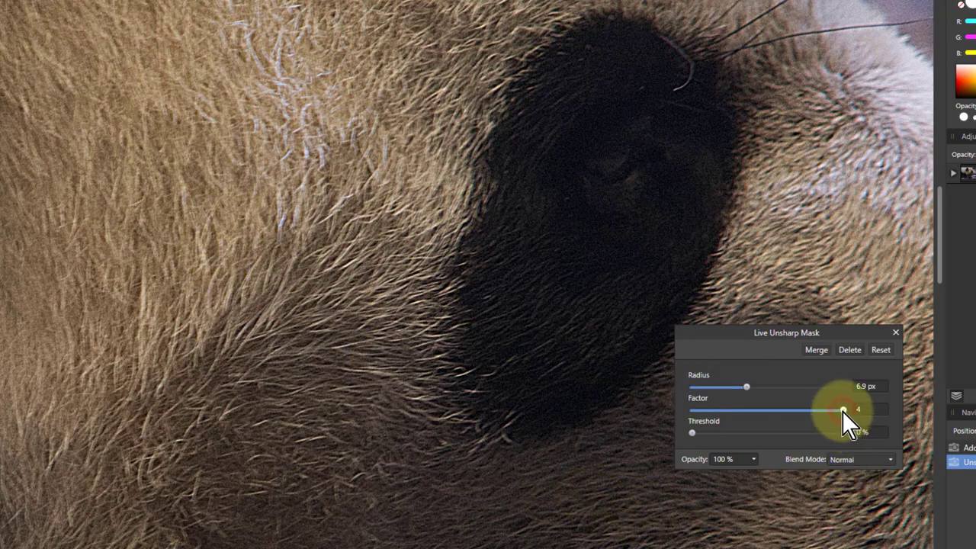
pyautogui.moveTo(842, 411)
pyautogui.mouseDown()
pyautogui.moveTo(687, 409)
pyautogui.moveTo(759, 410)
pyautogui.mouseUp()
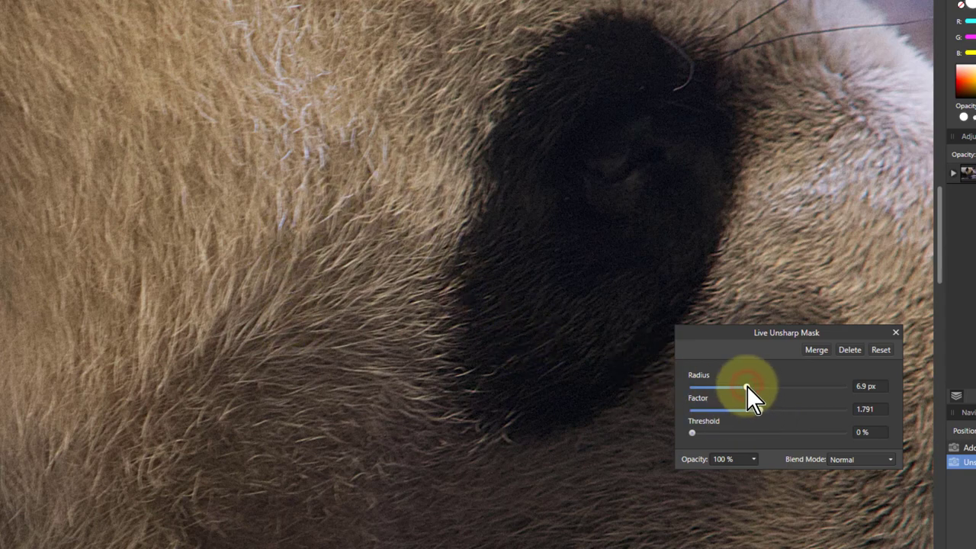
pyautogui.moveTo(747, 385); pyautogui.dragTo(762, 410)
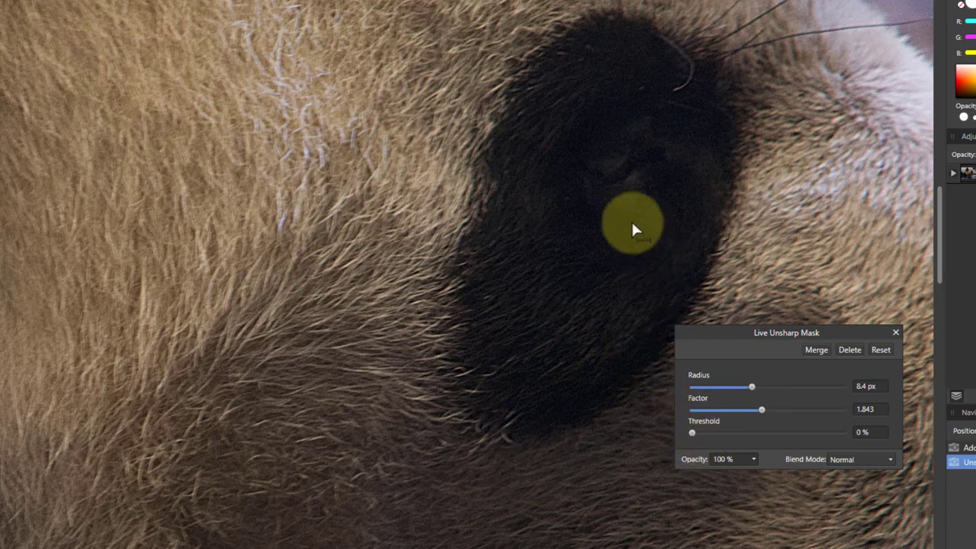
# Step: Zoom into the dark fur and raise the Unsharp Mask Threshold to 7 %
pyautogui.scroll(1, 603, 223)
pyautogui.scroll(1, 601, 225)
pyautogui.scroll(1, 600, 225)
pyautogui.scroll(1, 600, 225)
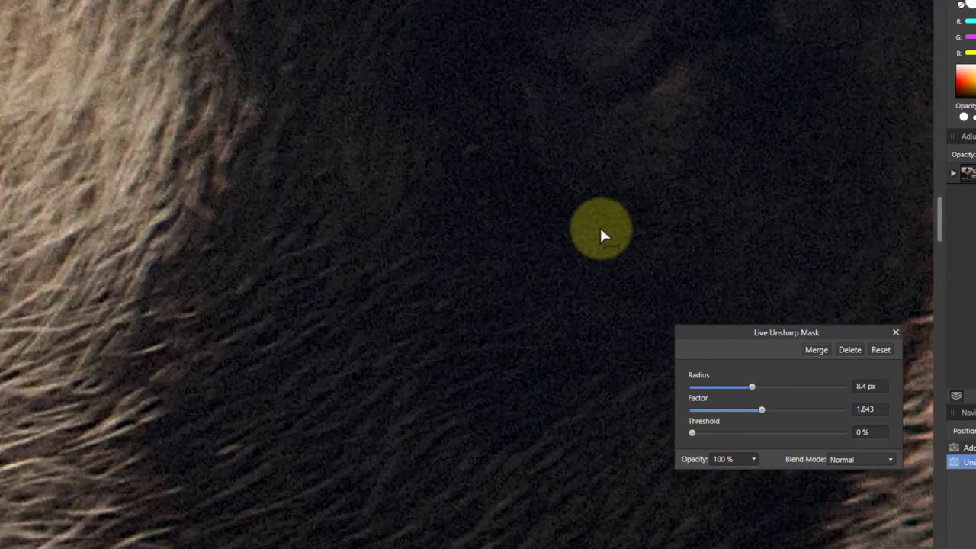
pyautogui.scroll(1, 606, 201)
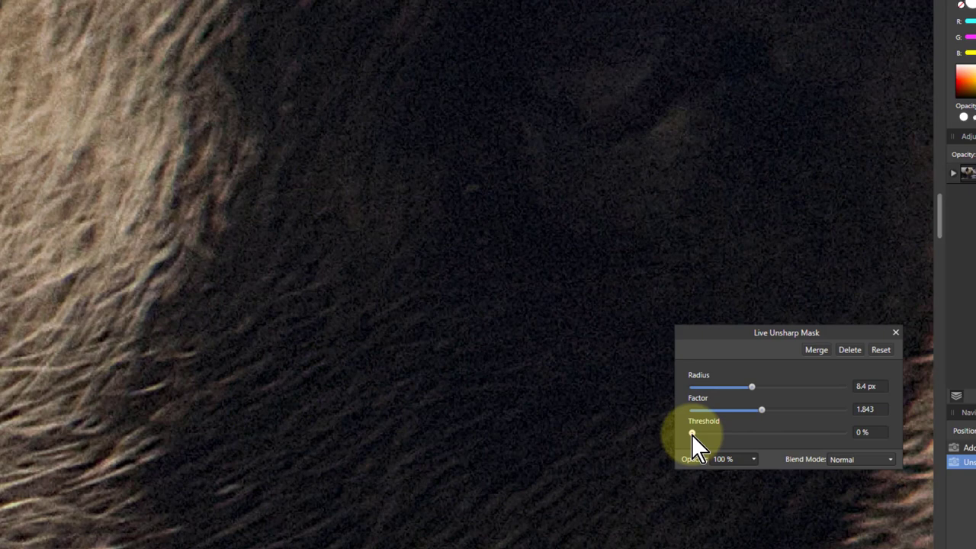
pyautogui.moveTo(695, 435); pyautogui.dragTo(702, 434)
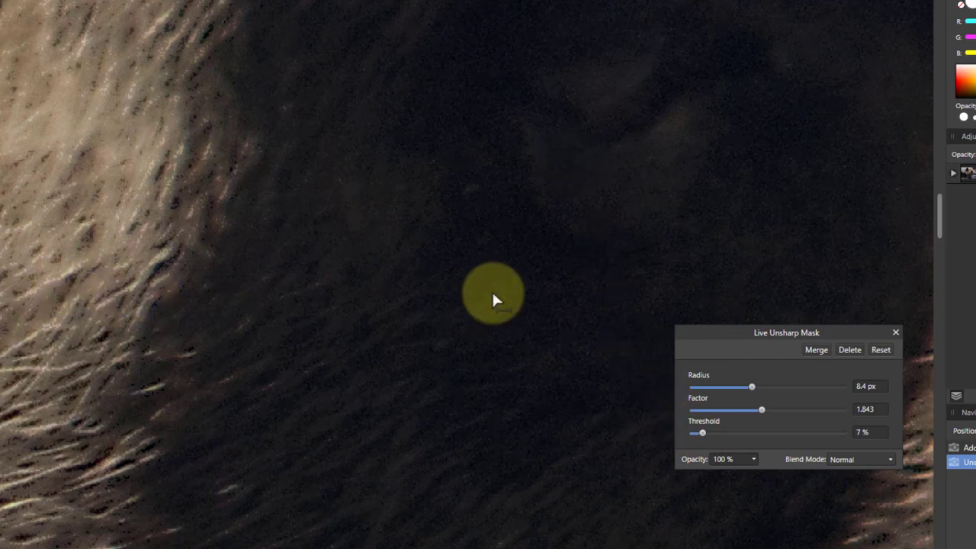
pyautogui.scroll(-2, 231, 272)
pyautogui.scroll(-2, 234, 274)
pyautogui.scroll(-2, 235, 274)
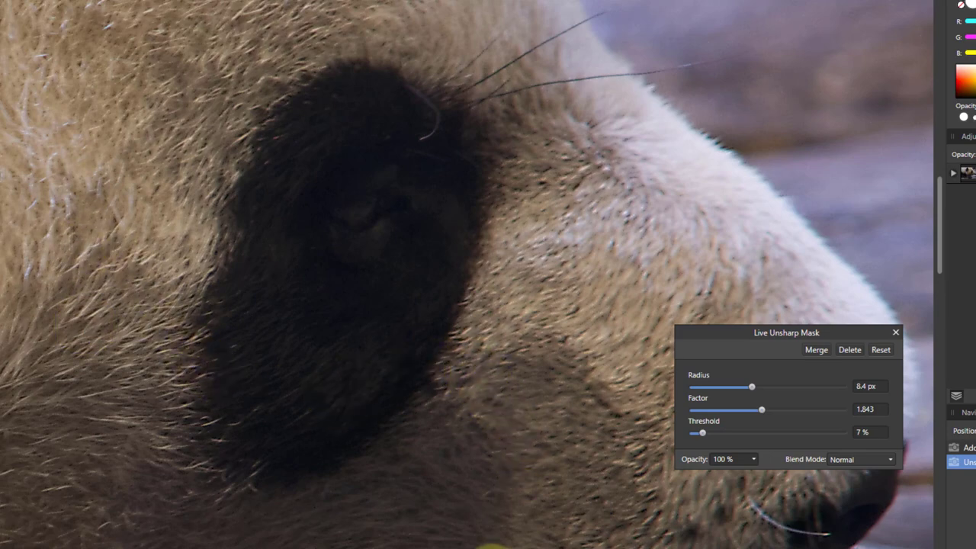
# Step: Increase Radius to 12.2 px and Factor to 1.93, then zoom out to check
pyautogui.hscroll(-2, 467, 274)
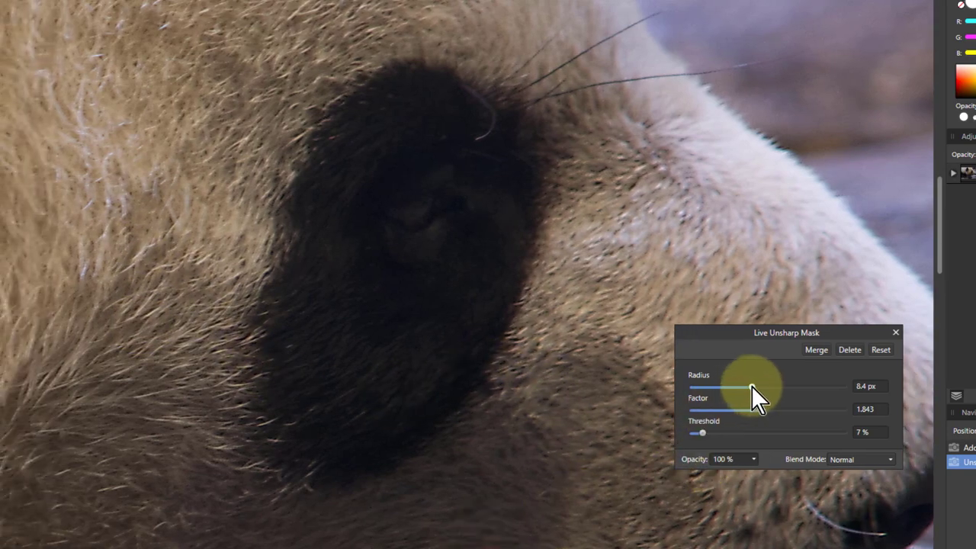
pyautogui.moveTo(751, 386); pyautogui.dragTo(761, 389)
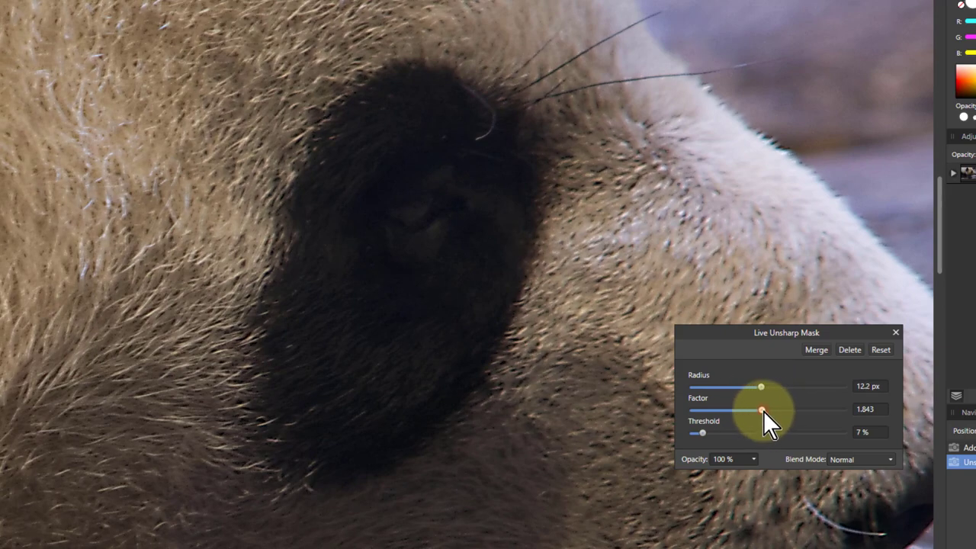
pyautogui.moveTo(763, 411); pyautogui.dragTo(765, 412)
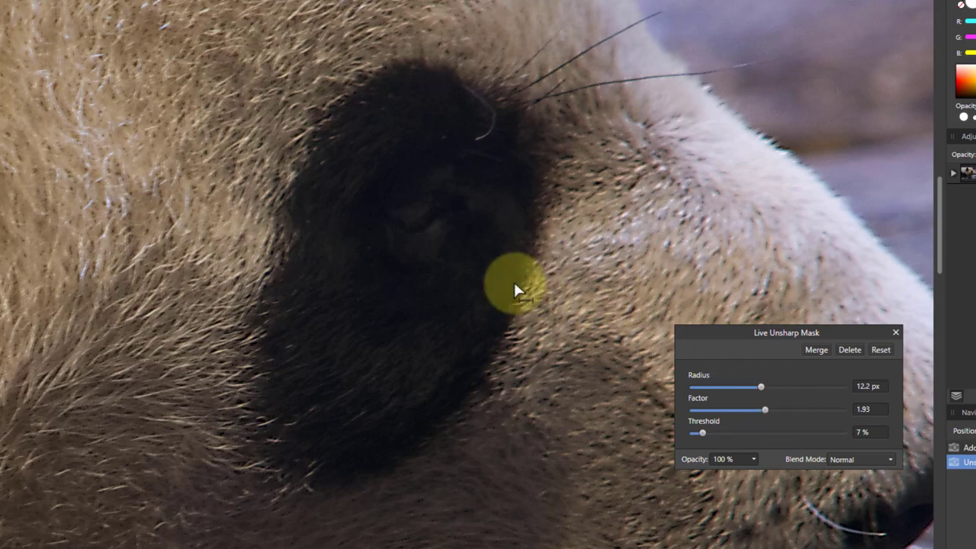
pyautogui.scroll(2, 515, 288)
pyautogui.scroll(2, 364, 251)
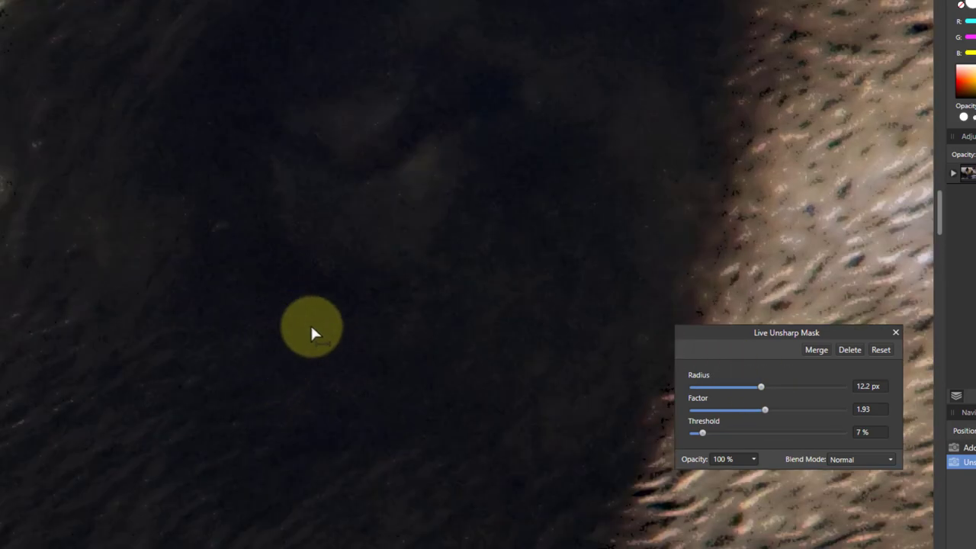
pyautogui.scroll(1, 506, 320)
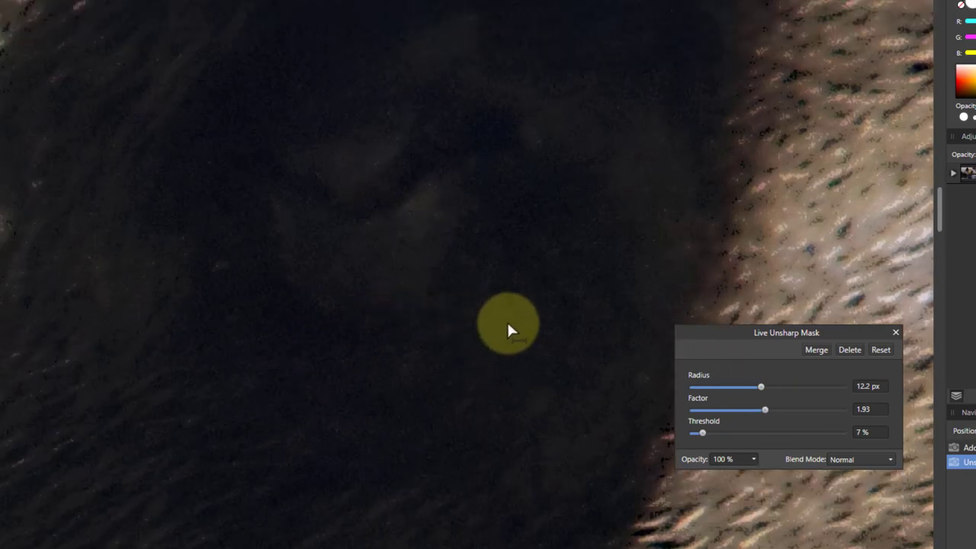
pyautogui.scroll(-2, 508, 326)
pyautogui.scroll(-2, 511, 343)
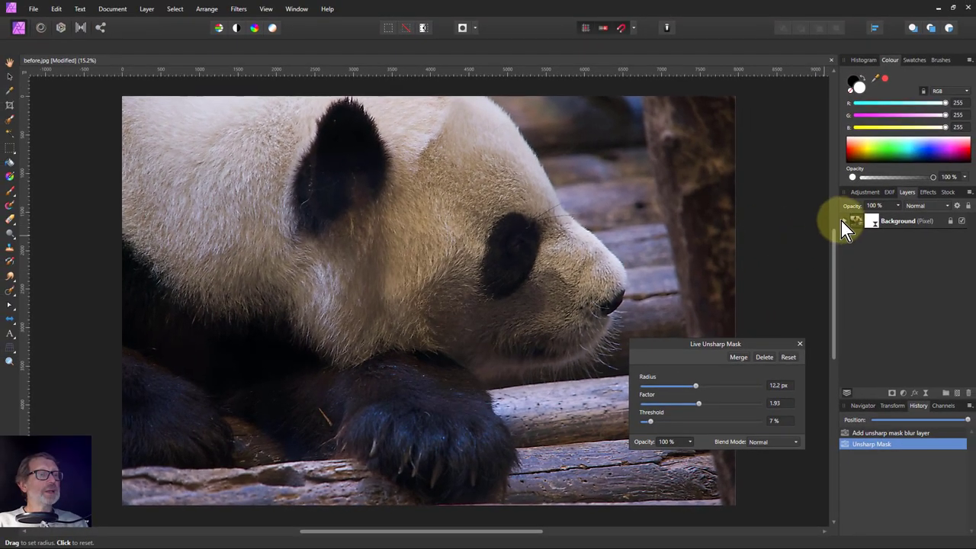
# Step: Close the filter dialog and toggle the nested Unsharp Mask layer's visibility off and on
pyautogui.click(842, 222)
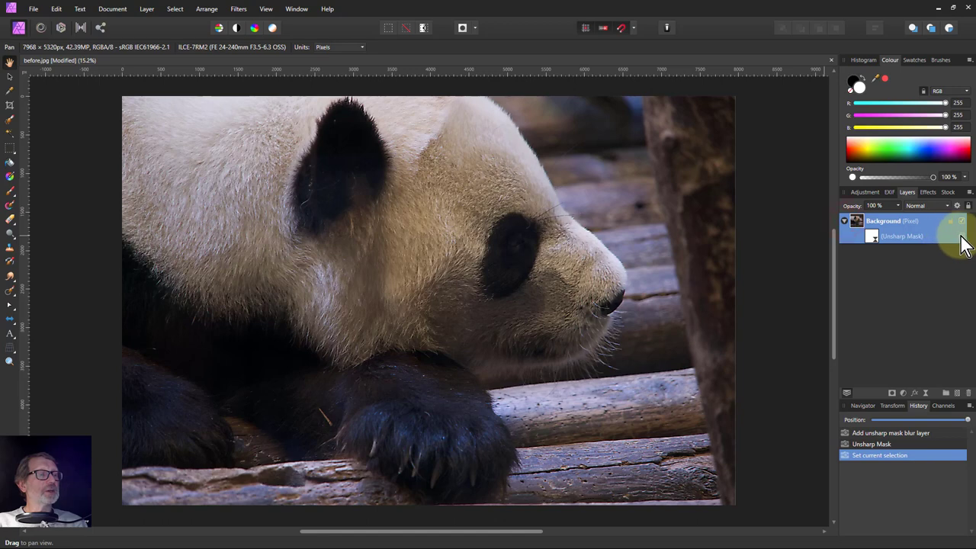
pyautogui.click(961, 235)
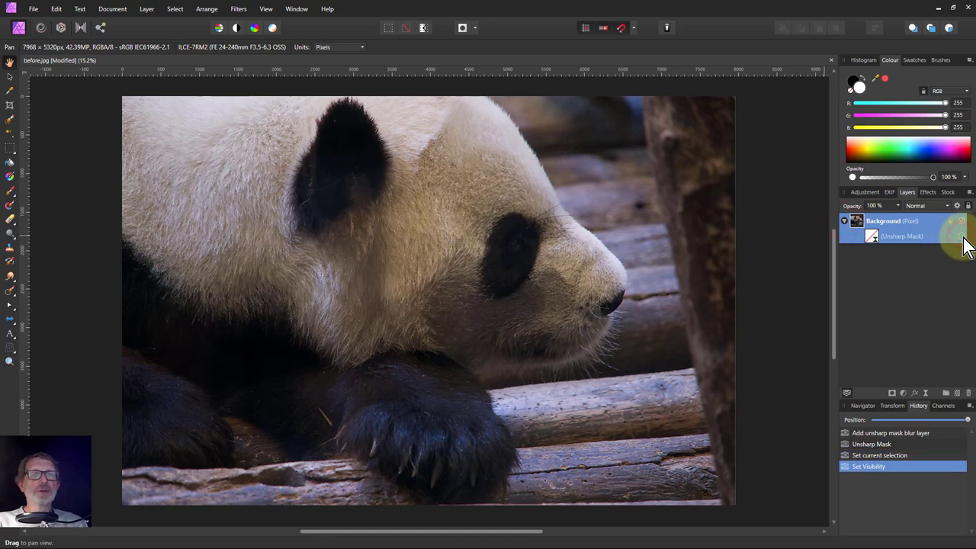
pyautogui.click(962, 236)
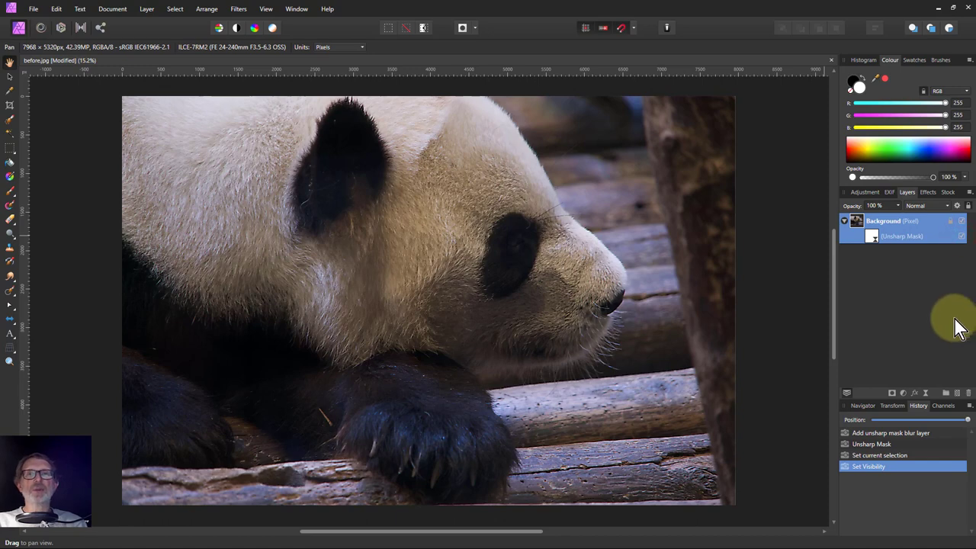